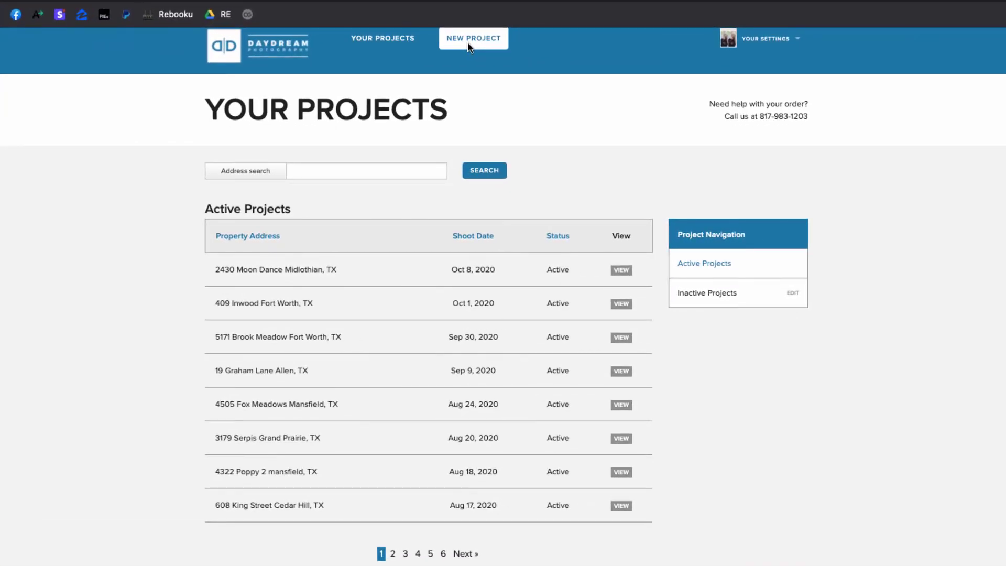
Start a new project order and enter the property's street address
left_click(468, 46)
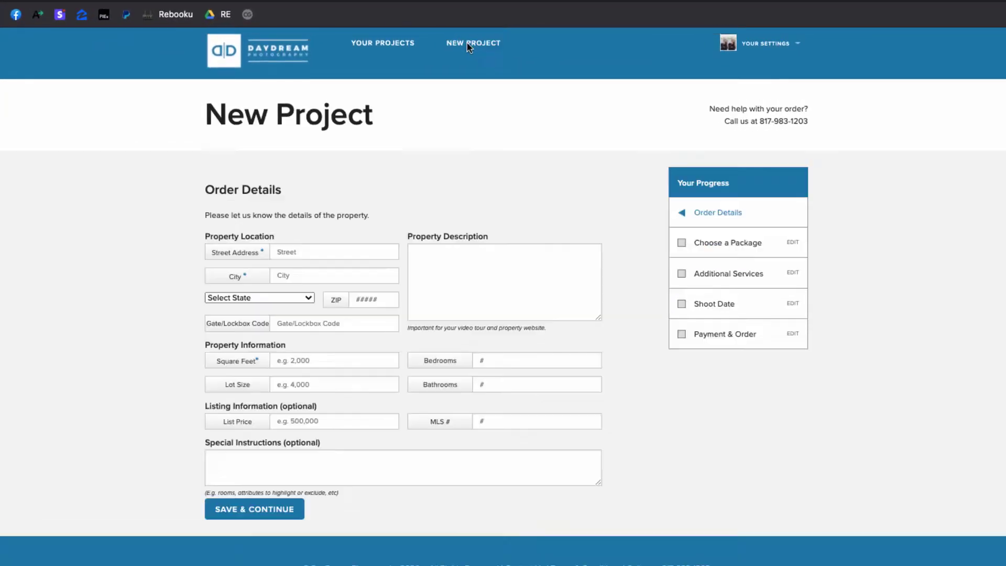
left_click(321, 255)
left_click(360, 216)
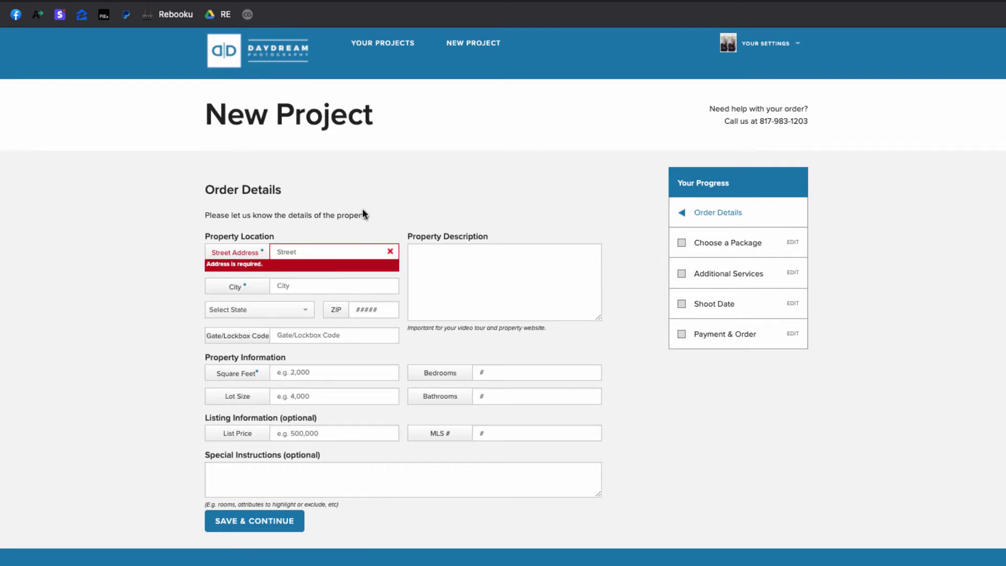
left_click(303, 254)
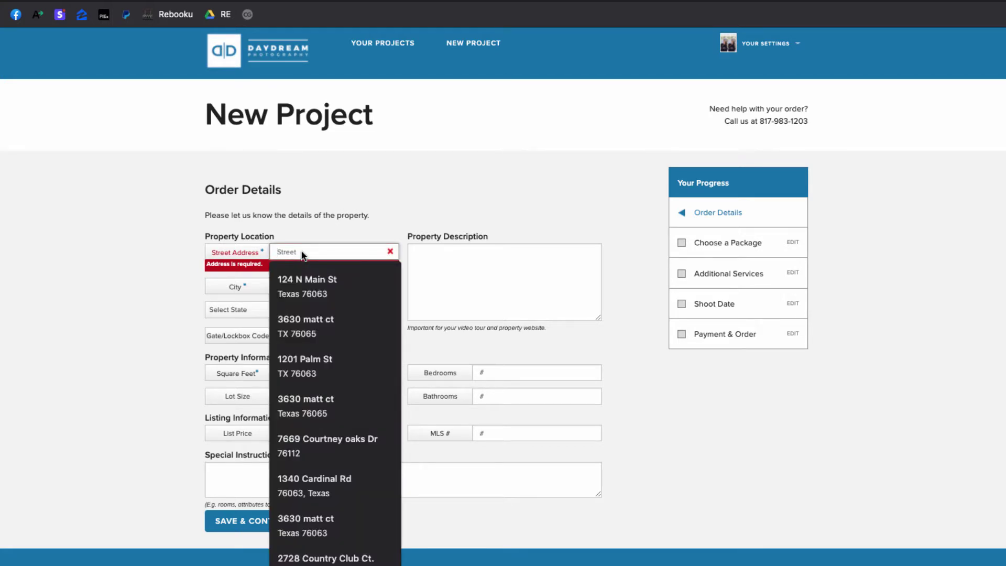
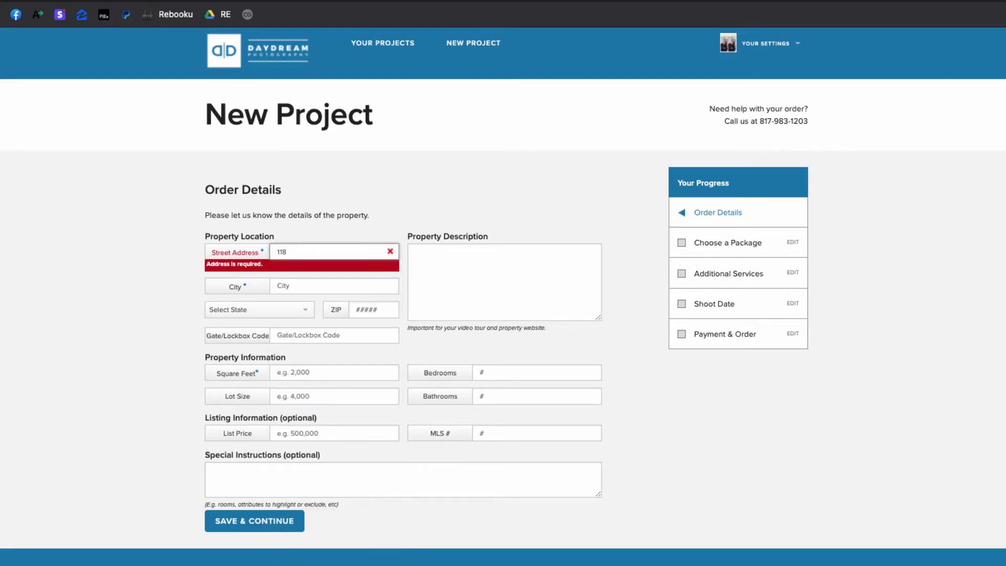
Fill in the property's city, choose Texas as the state, and enter the ZIP code
key("Tab")
type("Man")
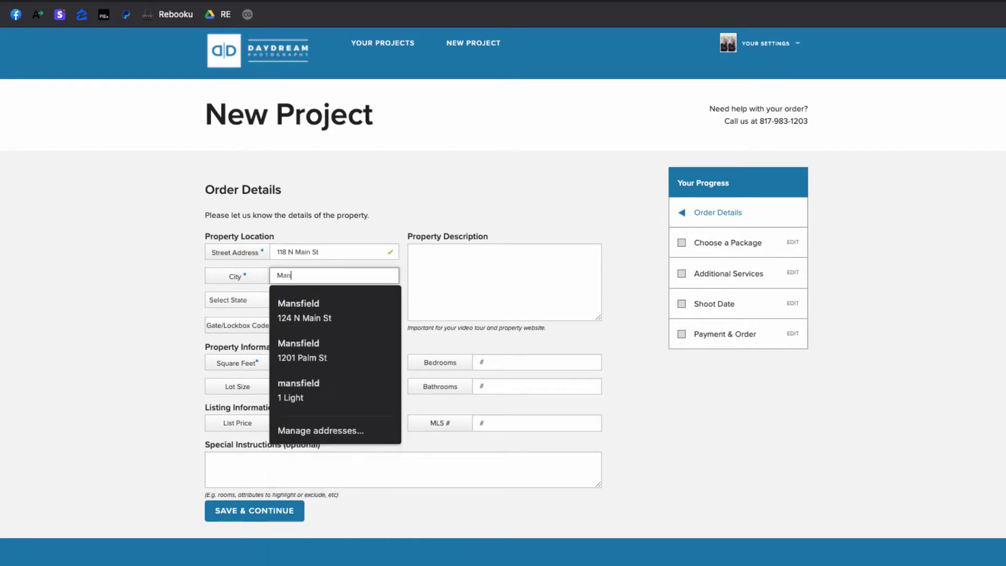
type("sfield")
key("Tab")
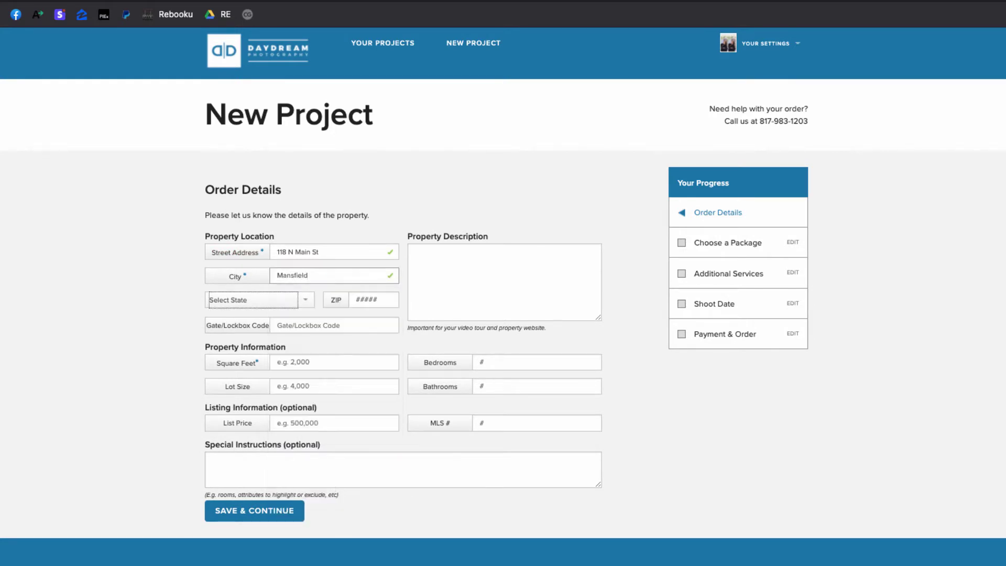
left_click(281, 303)
scroll(273, 367, "down", 10)
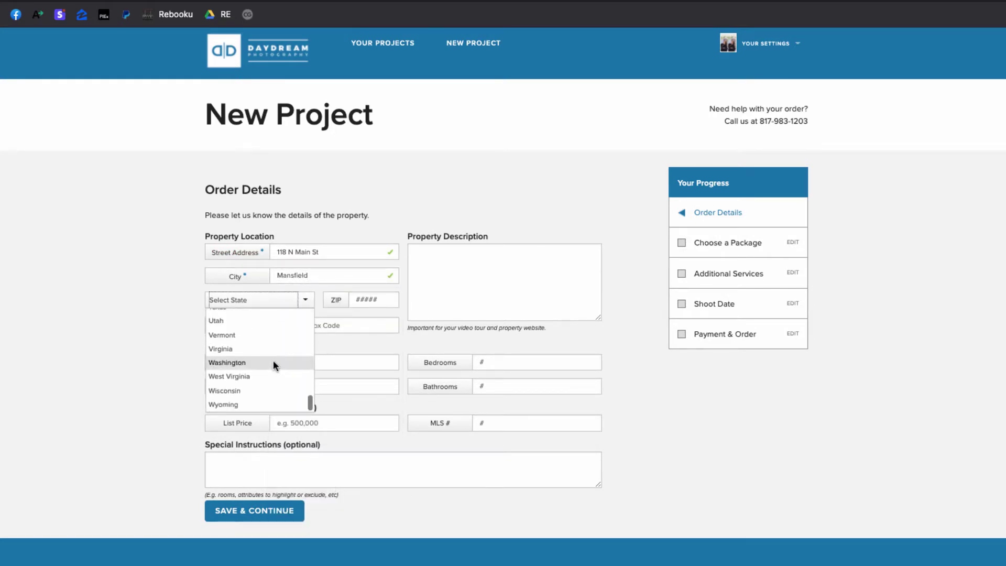
scroll(253, 339, "up", 3)
left_click(235, 375)
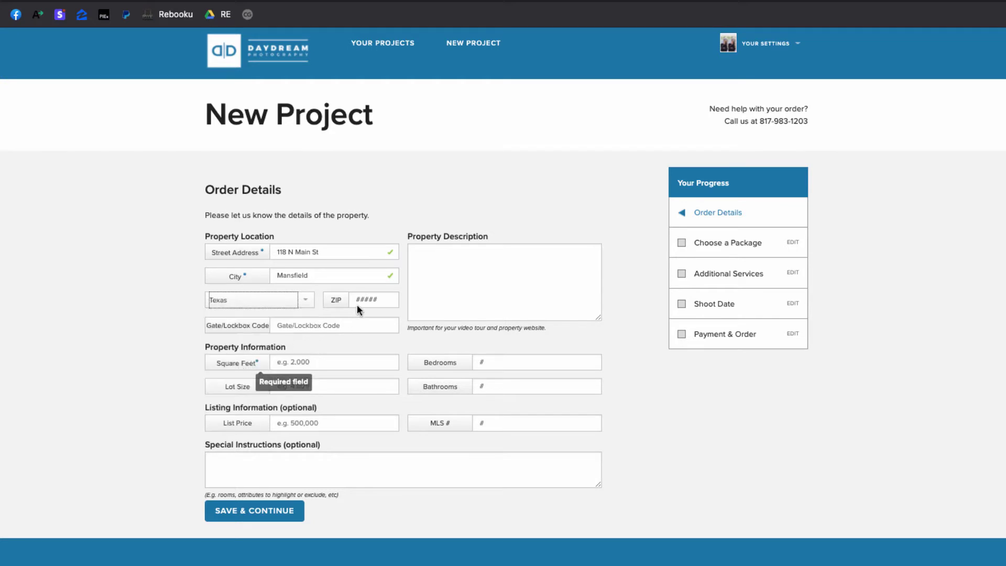
left_click(357, 303)
type("76063")
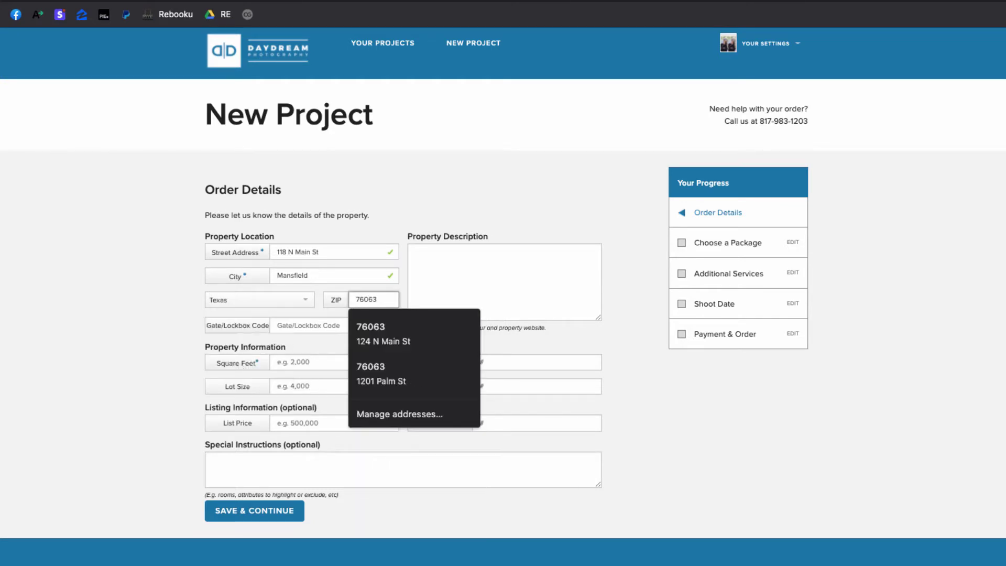
left_click(127, 321)
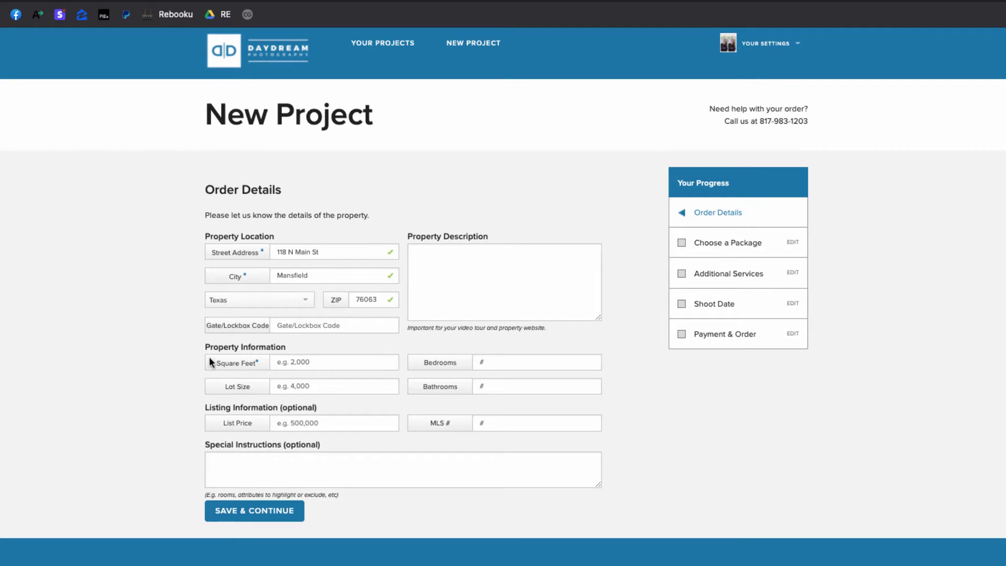
Enter 2000 in Square Feet and save the order details
left_click(319, 366)
type("2000")
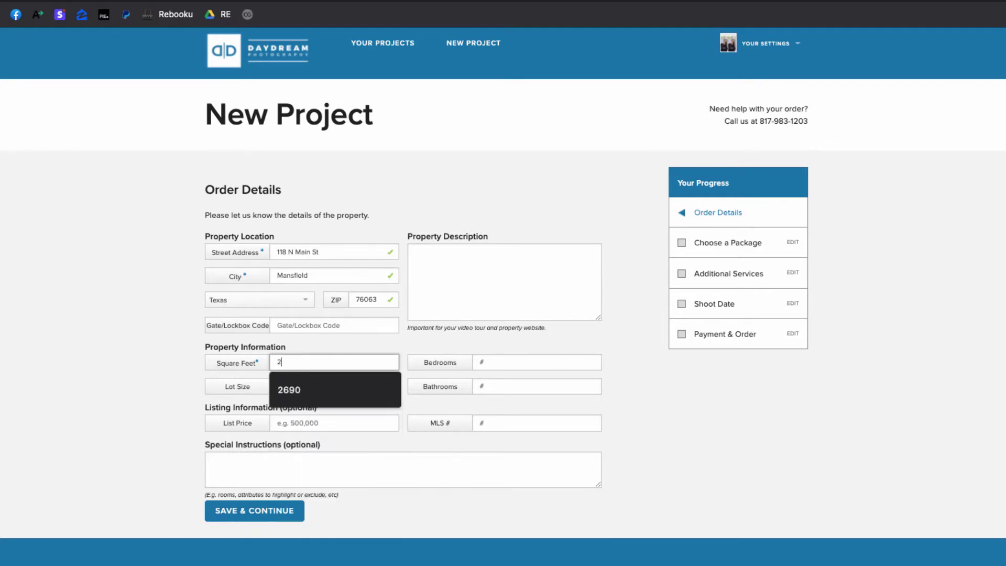
left_click(152, 361)
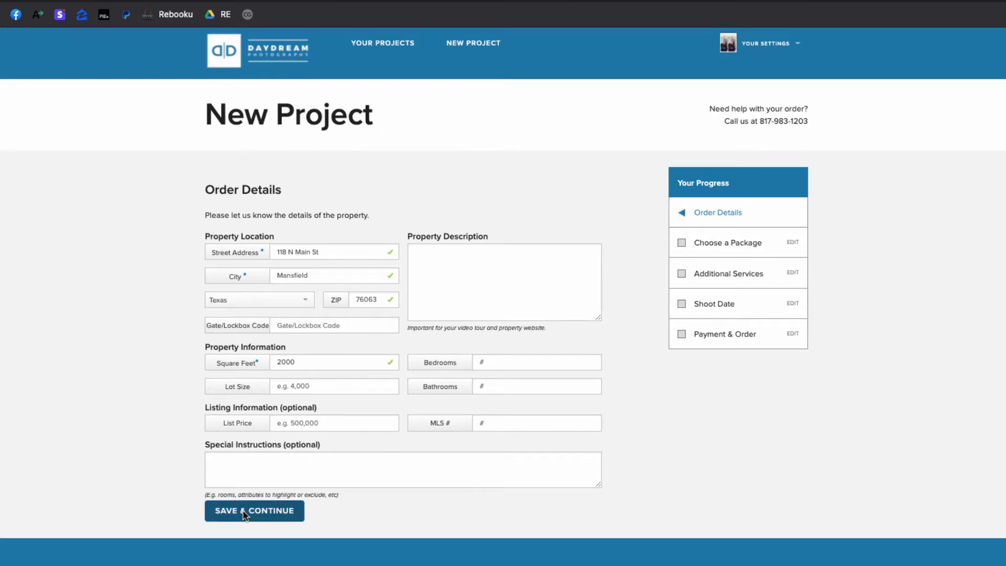
left_click(245, 516)
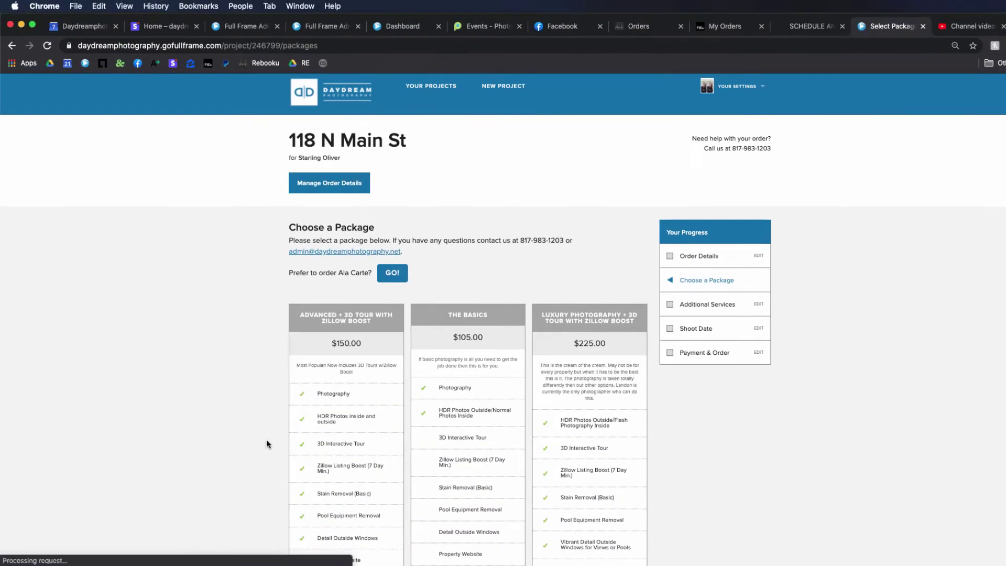
Review the package columns and select The Basics package for $105.00
scroll(276, 403, "down", 3)
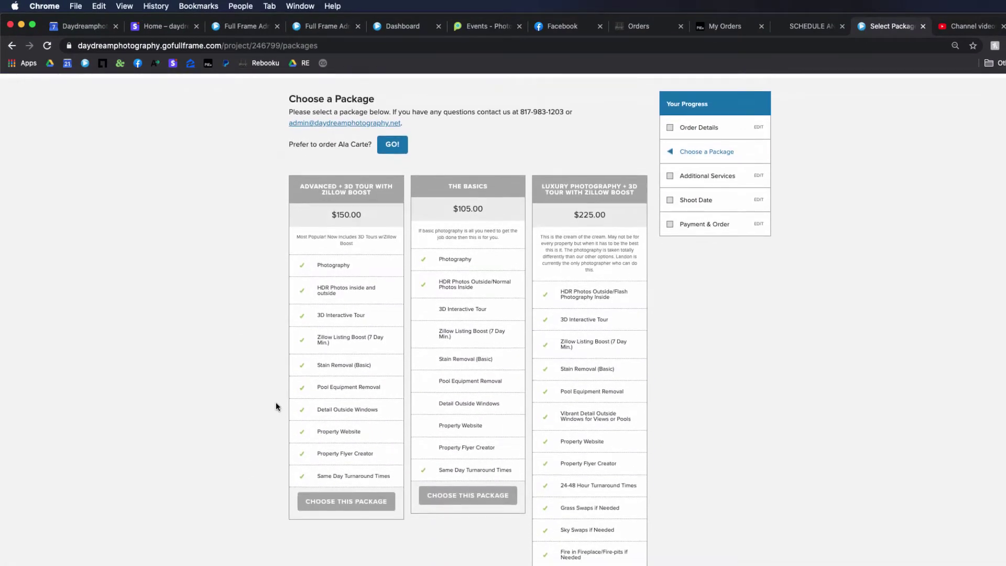
scroll(275, 406, "down", 1)
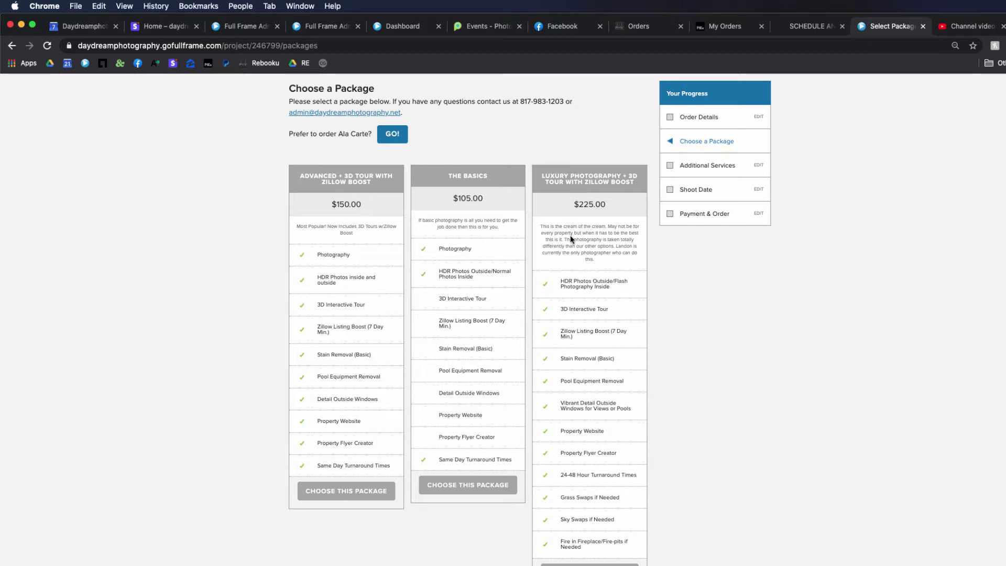
scroll(573, 238, "down", 1)
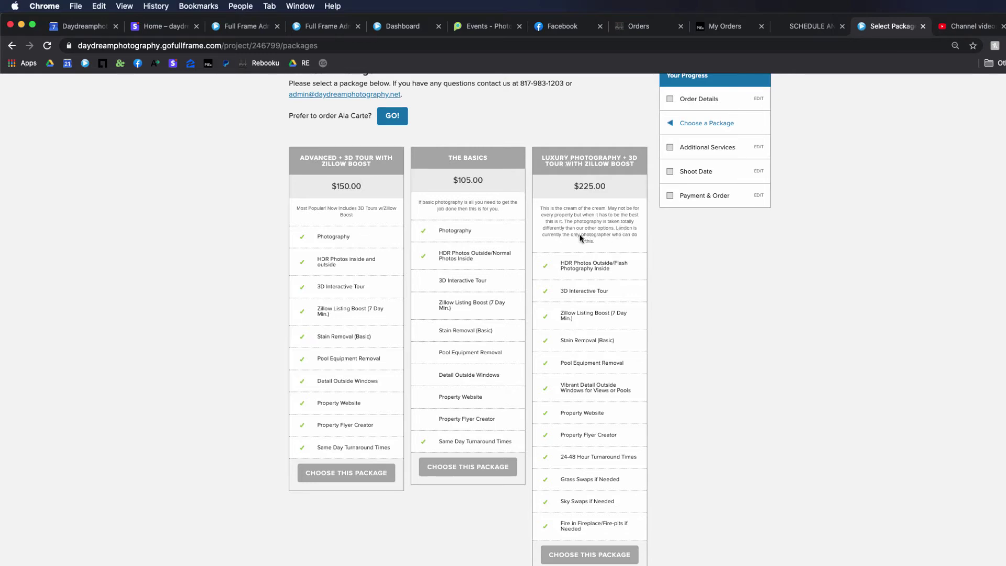
scroll(581, 238, "down", 1)
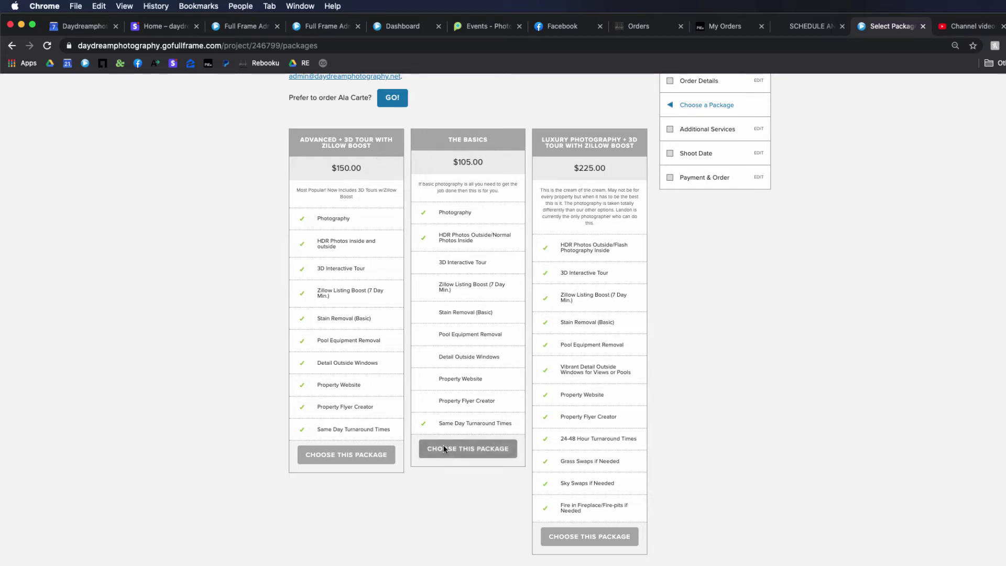
left_click(477, 455)
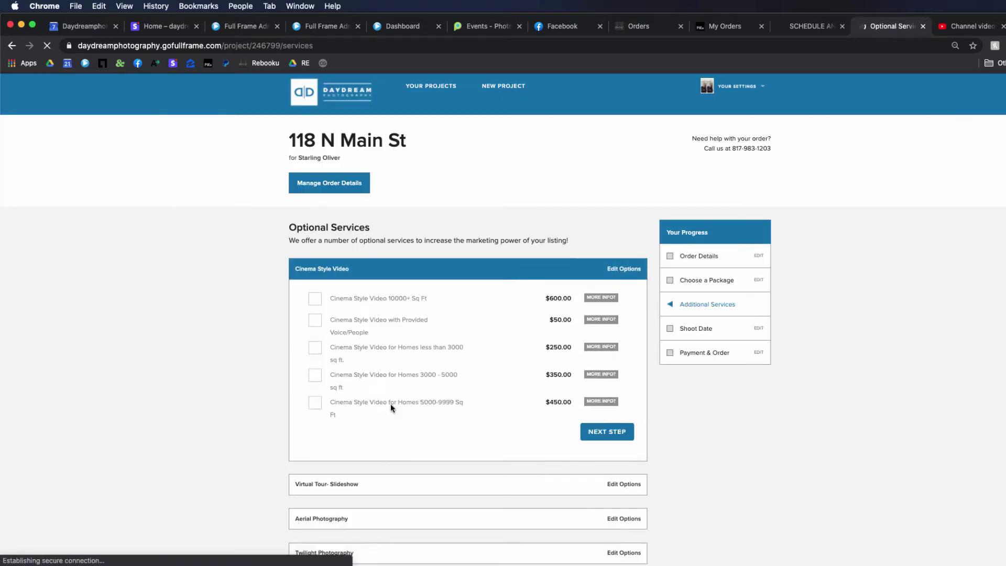
Review the optional services, including Return Trip, and continue without adding any
scroll(391, 407, "down", 2)
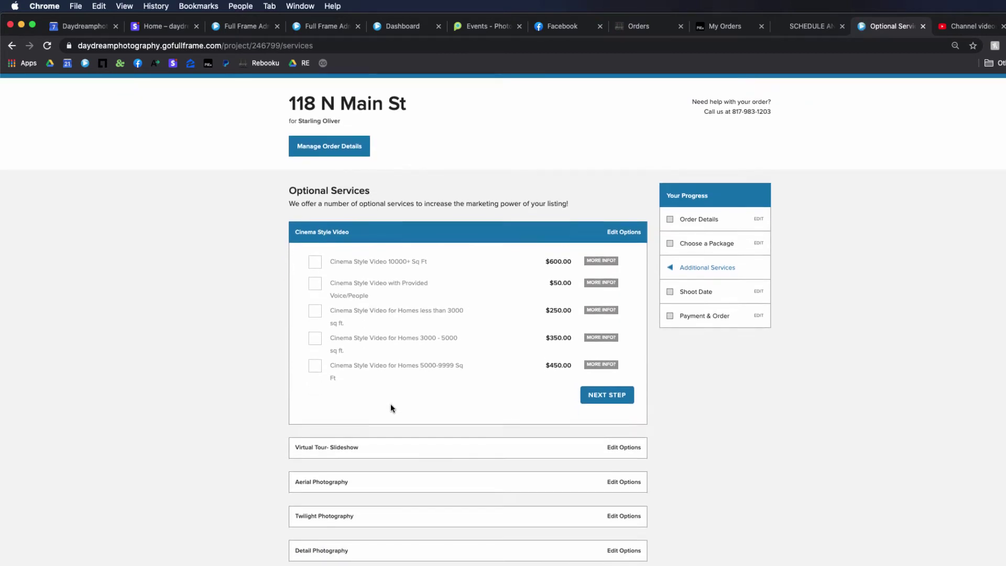
scroll(391, 408, "down", 2)
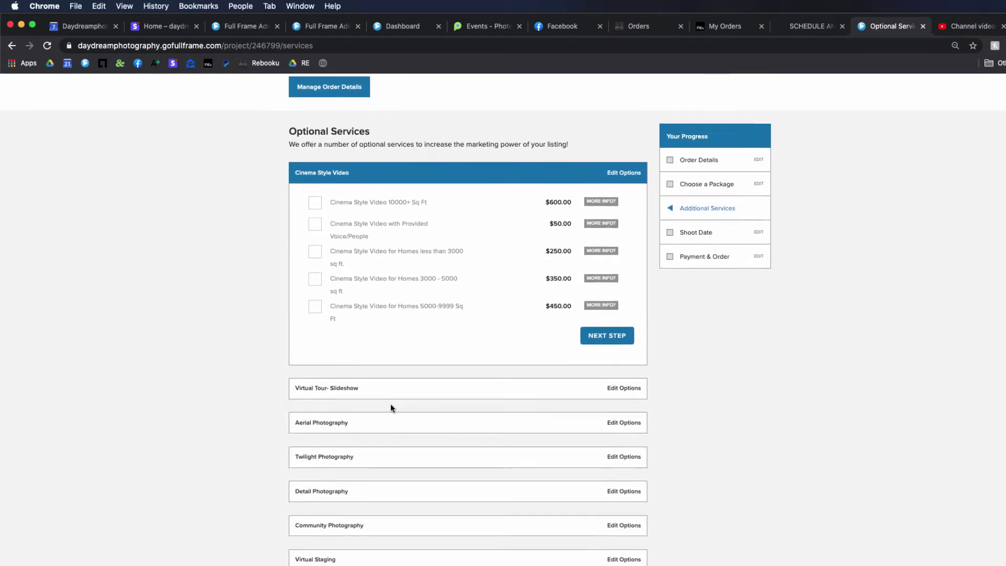
scroll(357, 306, "down", 5)
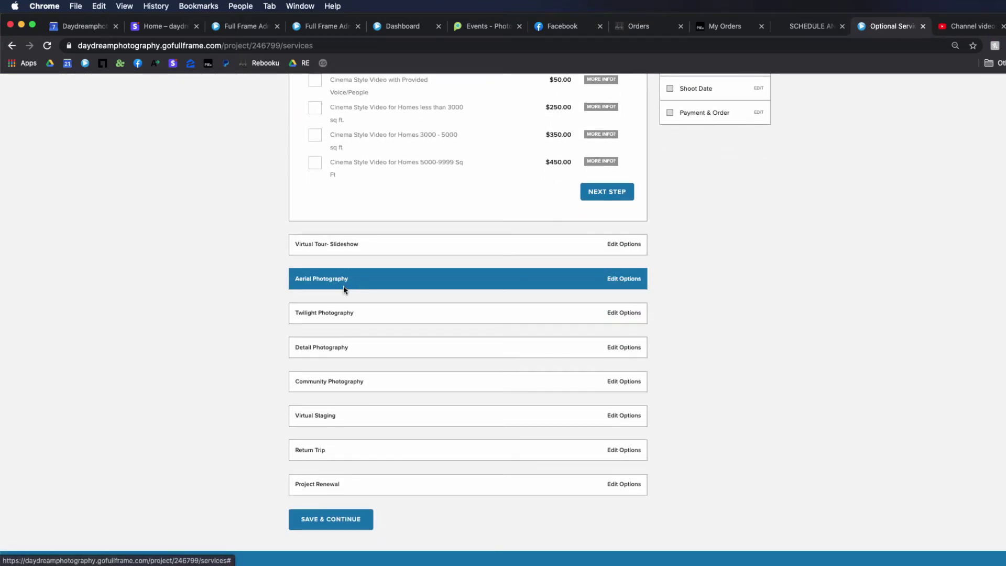
scroll(312, 310, "down", 1)
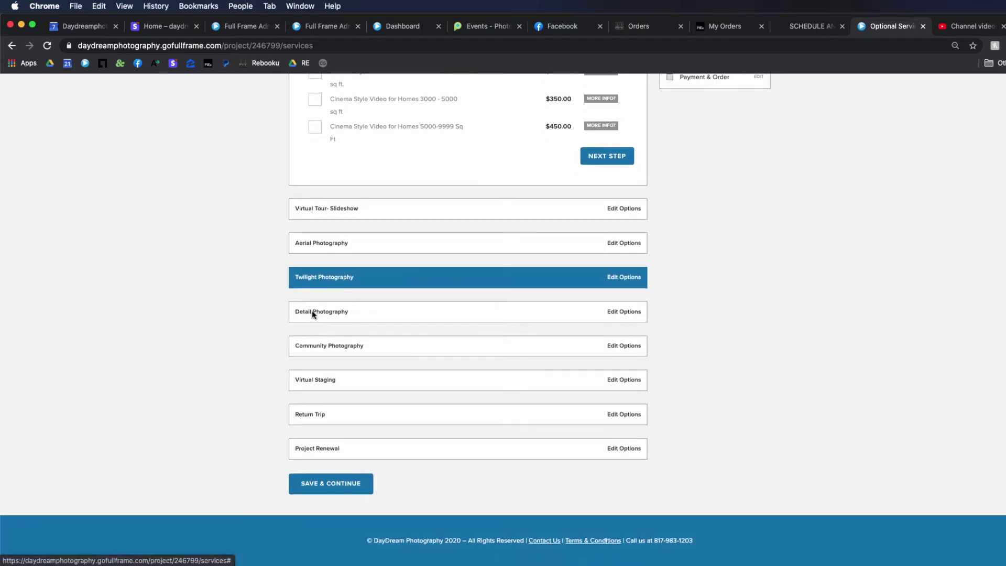
left_click(310, 414)
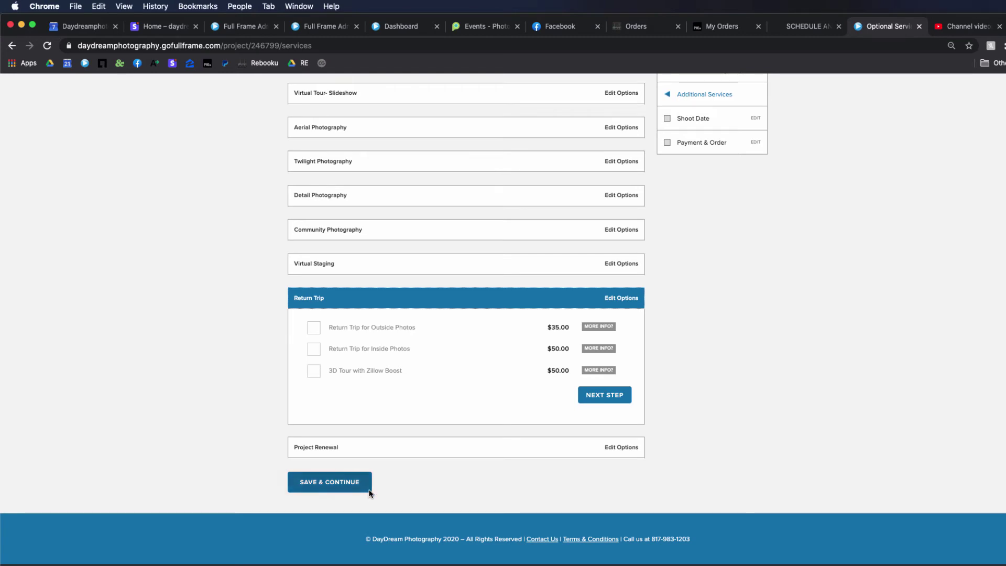
left_click(348, 485)
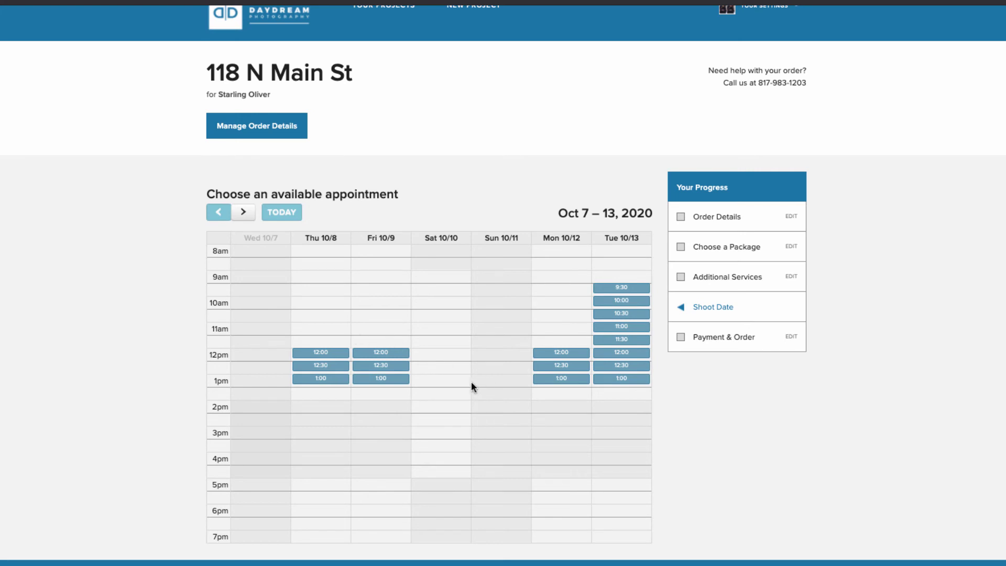
Pick the Friday Oct 9, 1:00 PM slot and confirm the appointment
left_click(382, 379)
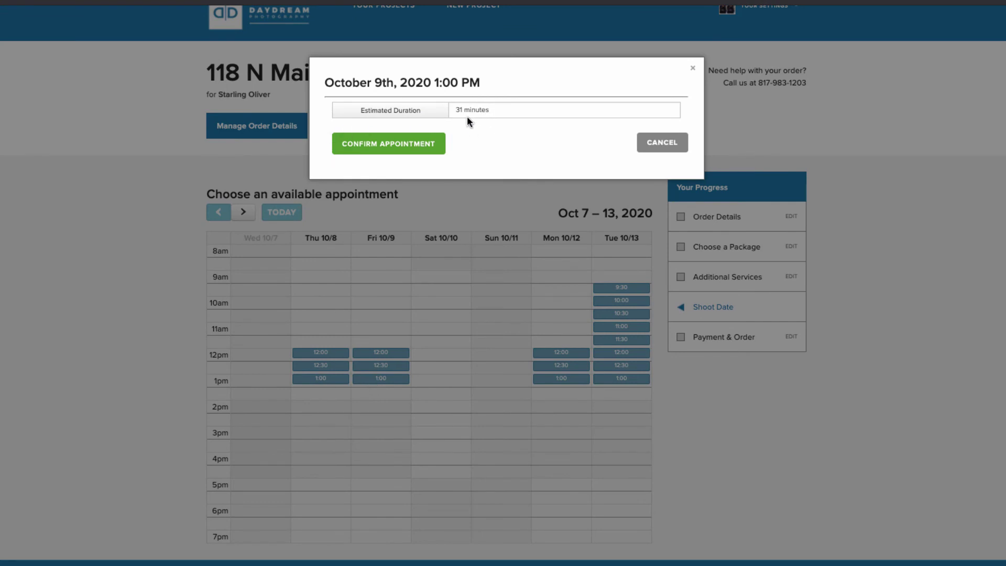
left_click(375, 148)
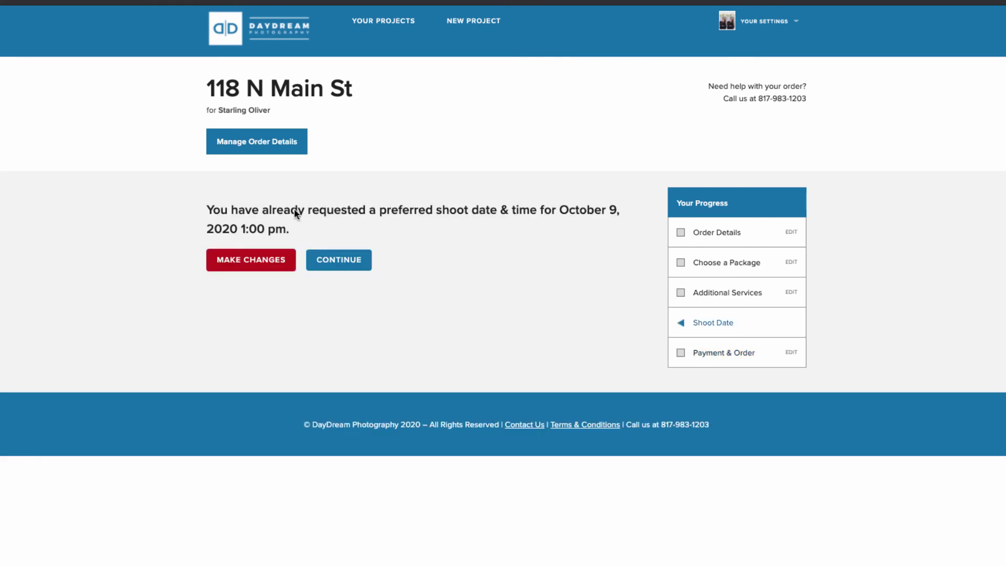
Use Make Changes to bring back the Oct 7–13 calendar's open slots
left_click(256, 264)
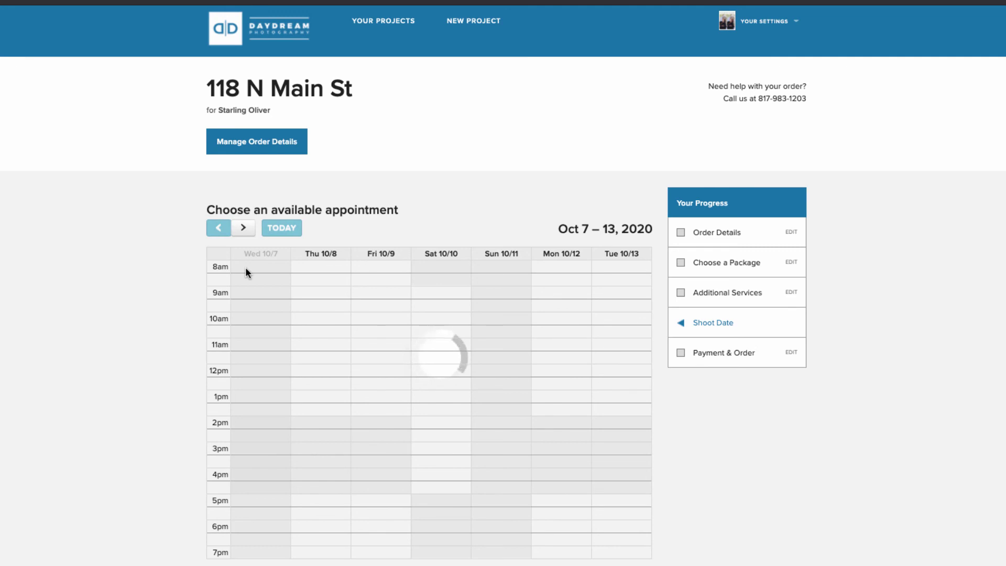
scroll(246, 272, "down", 1)
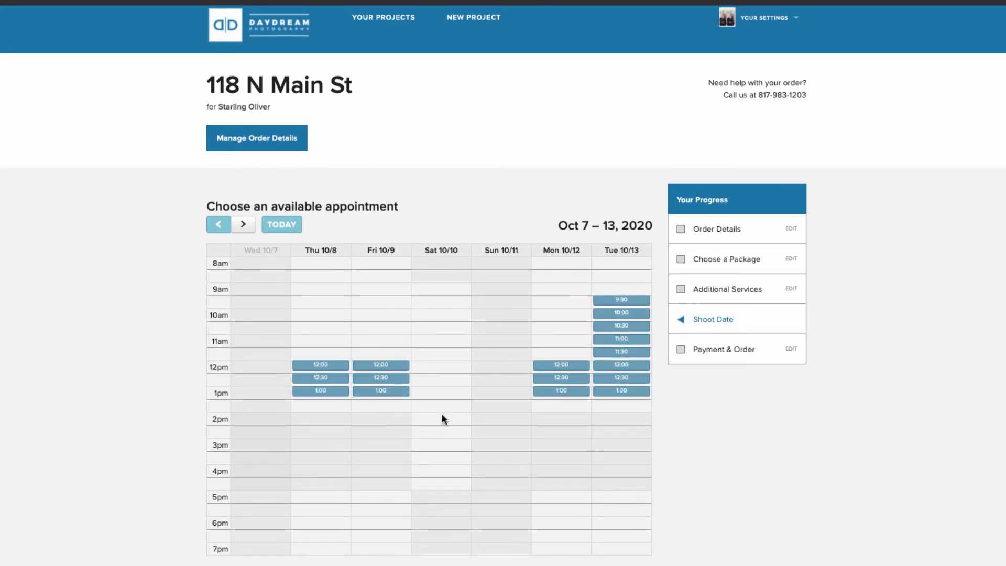